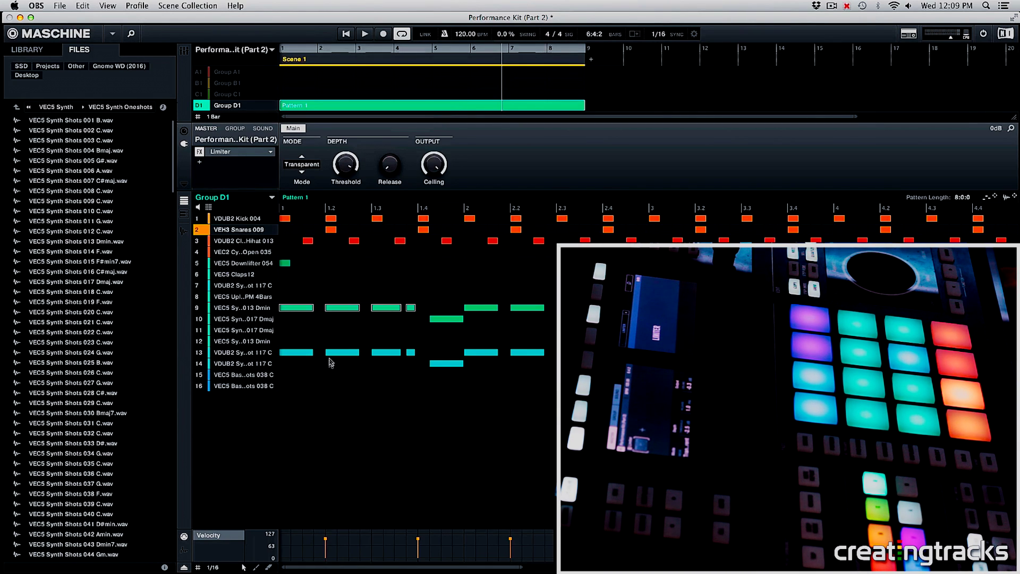
# Step: Marquee-select the four chord notes on row 13 of Group D1's pattern
pyautogui.moveTo(447, 348); pyautogui.dragTo(282, 355)
pyautogui.moveTo(274, 343)
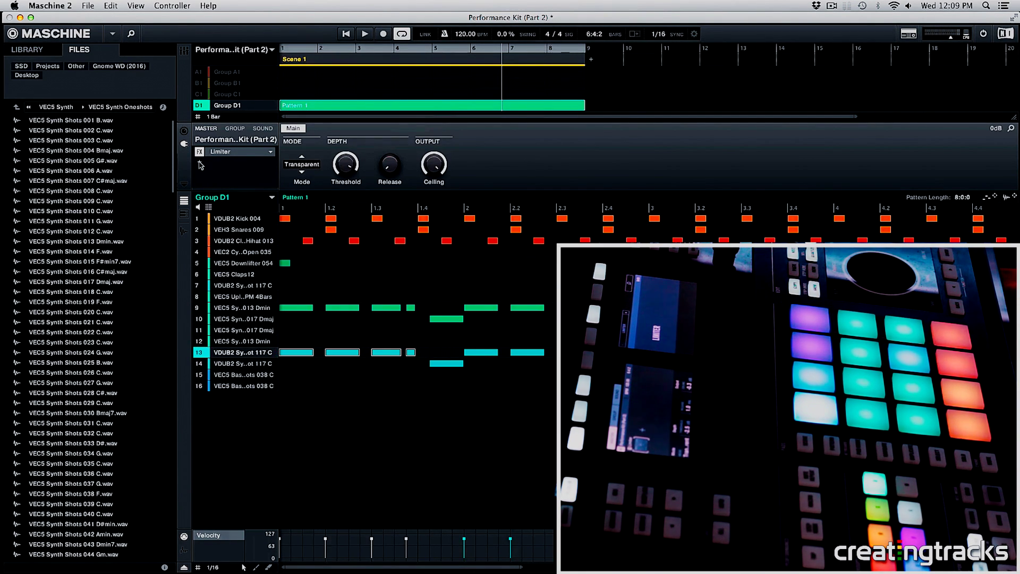
# Step: Insert an Internal Compressor from the effects list, then open and close its plug-in options unchanged
pyautogui.click(199, 162)
pyautogui.moveTo(242, 184)
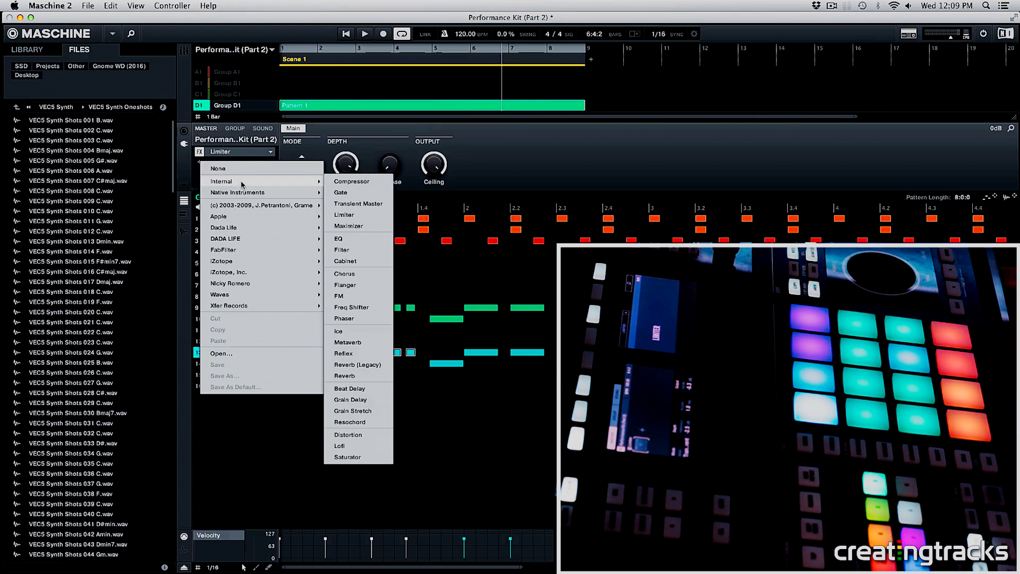
pyautogui.click(365, 184)
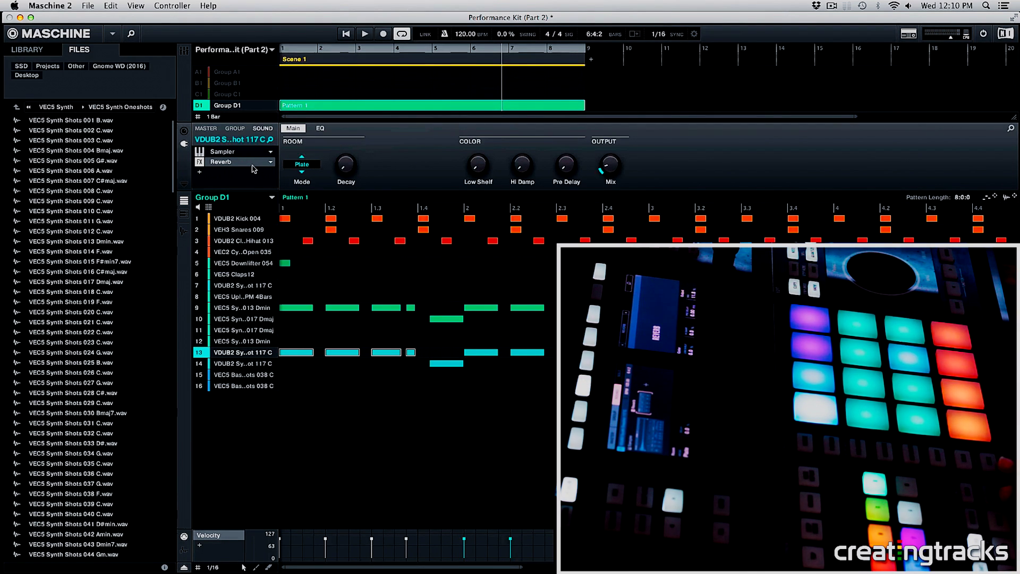
pyautogui.click(270, 151)
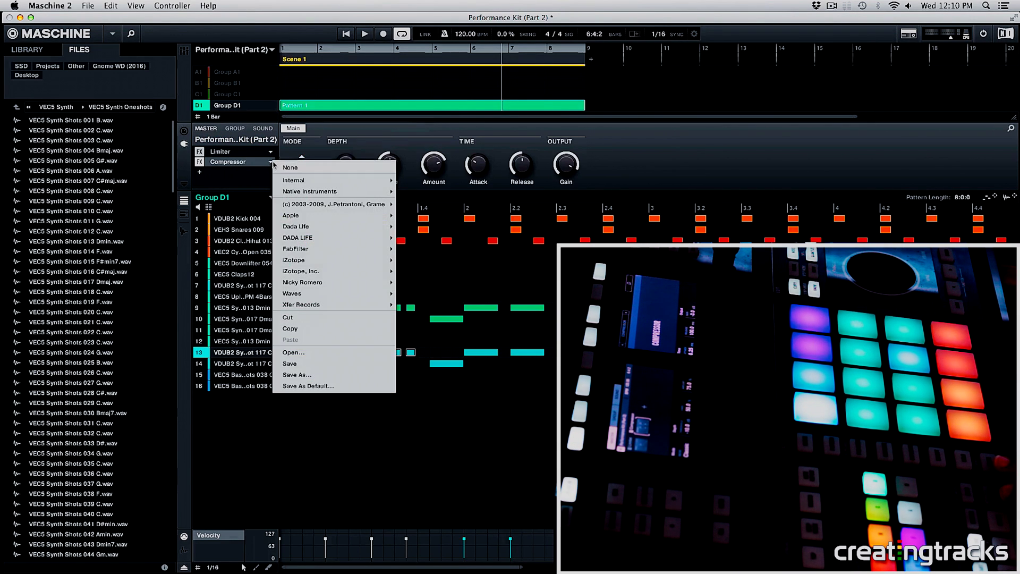
pyautogui.click(286, 154)
# Step: Add a Compressor after the Reverb on the row-13 chord sound and show the mixer
pyautogui.click(269, 130)
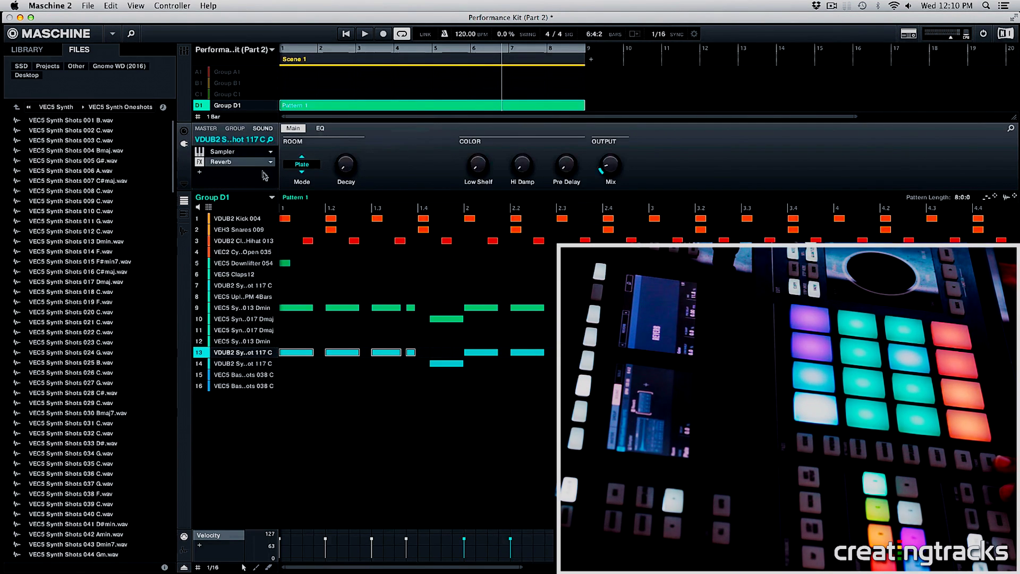
pyautogui.click(271, 161)
pyautogui.moveTo(293, 193)
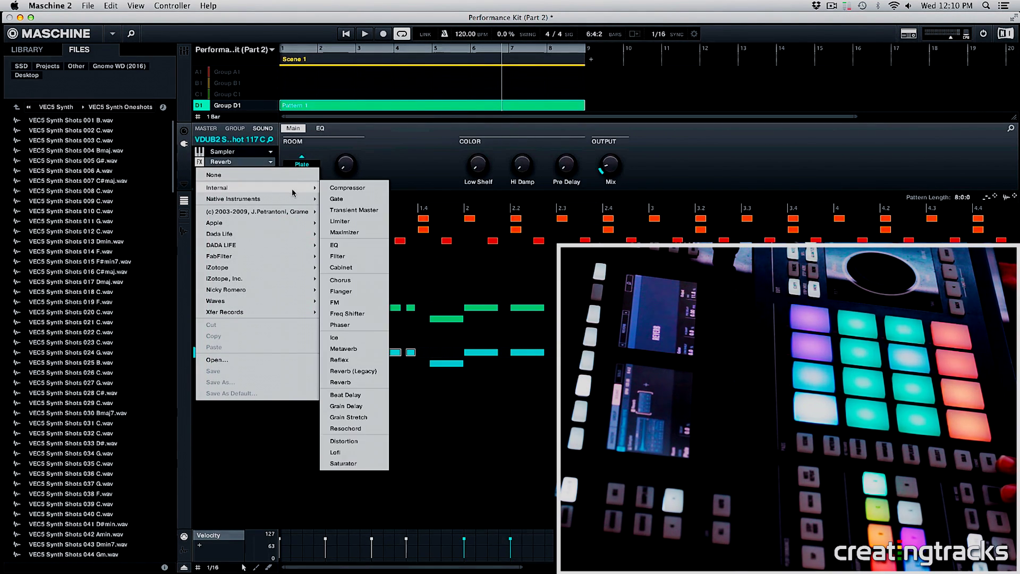
pyautogui.click(348, 188)
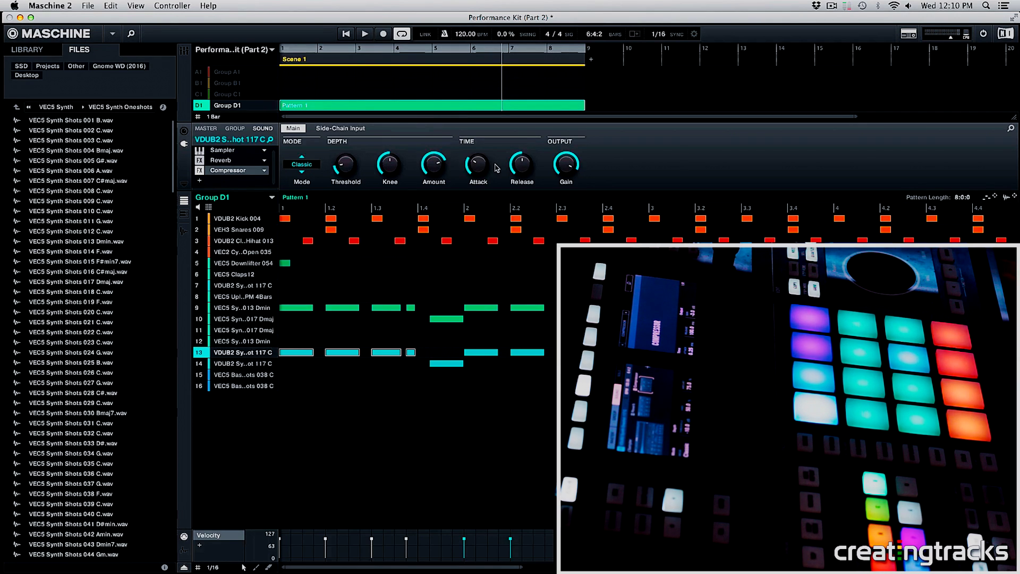
pyautogui.click(185, 51)
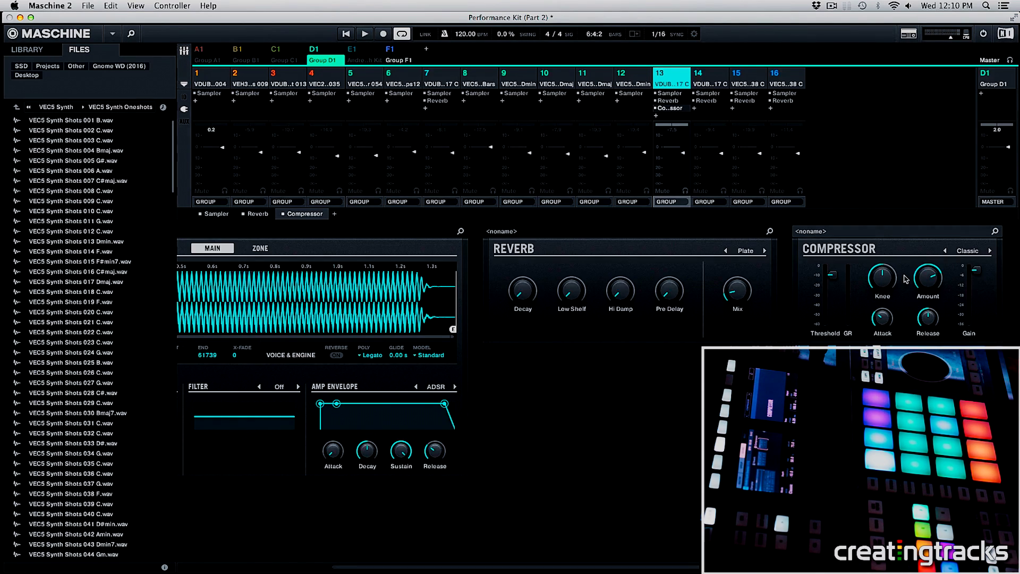
# Step: Toggle between the mixer and the pattern editor, ending back in the pattern editor
pyautogui.click(184, 51)
pyautogui.click(184, 52)
pyautogui.click(184, 52)
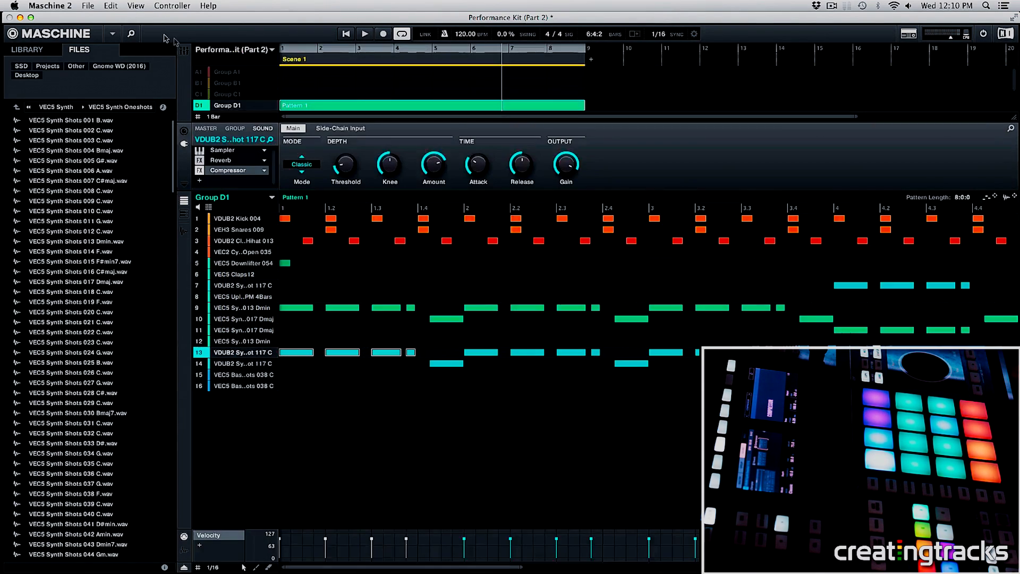
pyautogui.click(185, 51)
pyautogui.click(184, 52)
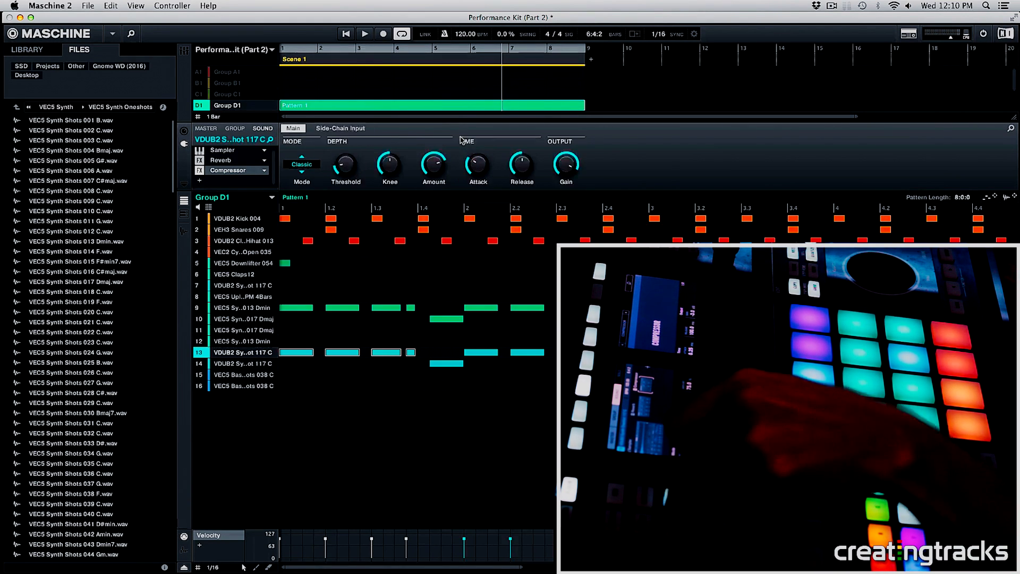
# Step: Open the chord compressor's Side-Chain Input page and start pattern playback
pyautogui.click(340, 132)
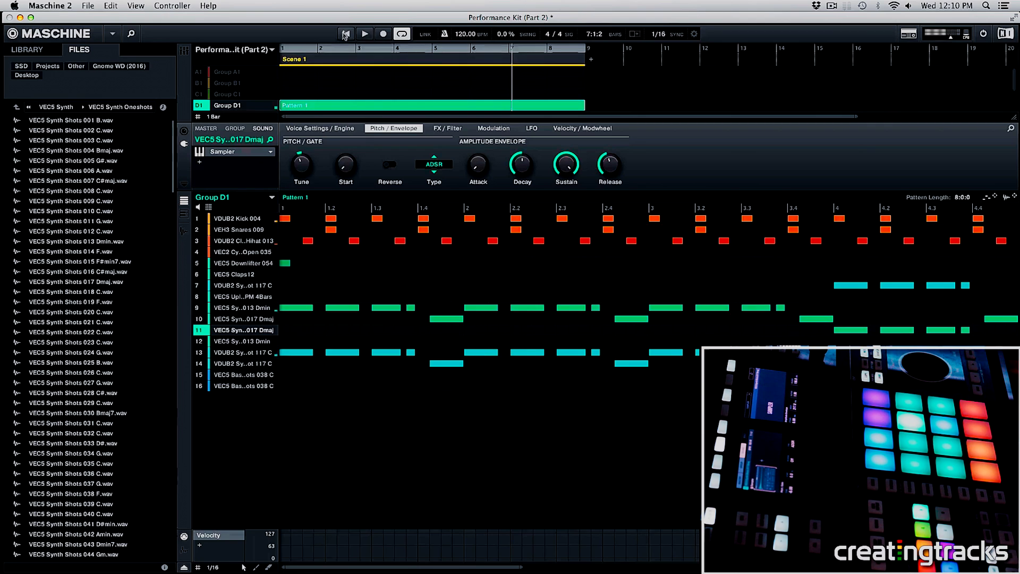
pyautogui.click(364, 34)
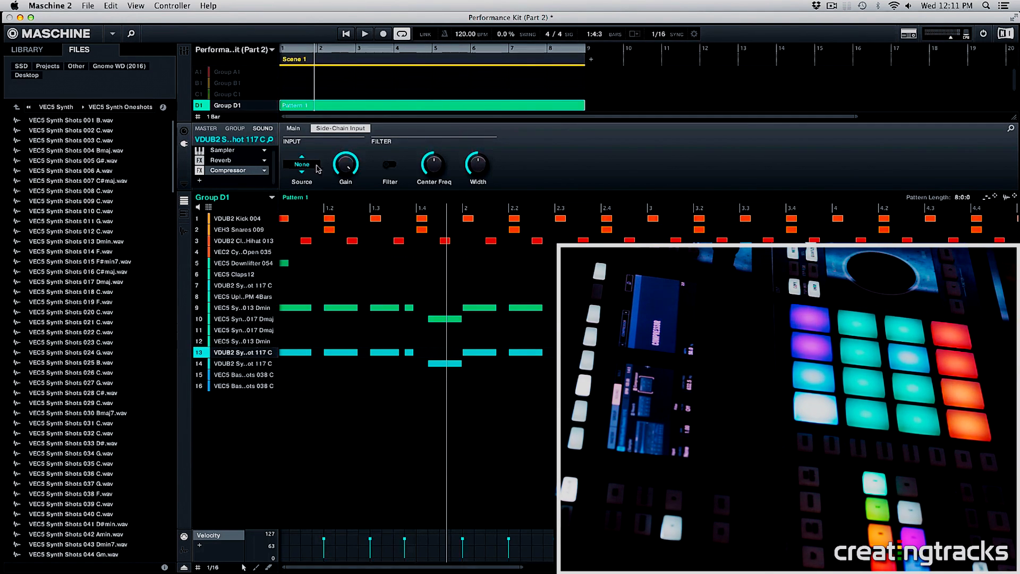
# Step: Browse the side-chain source list, check the row-1 kick, then reselect the row-13 chord notes
pyautogui.click(317, 168)
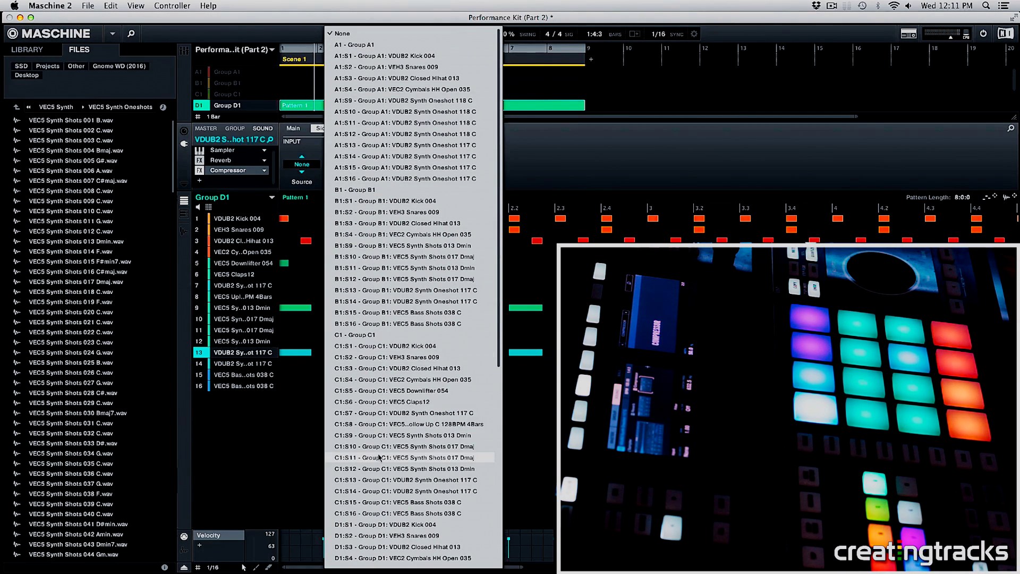
pyautogui.scroll(-5, 379, 457)
pyautogui.scroll(5, 379, 457)
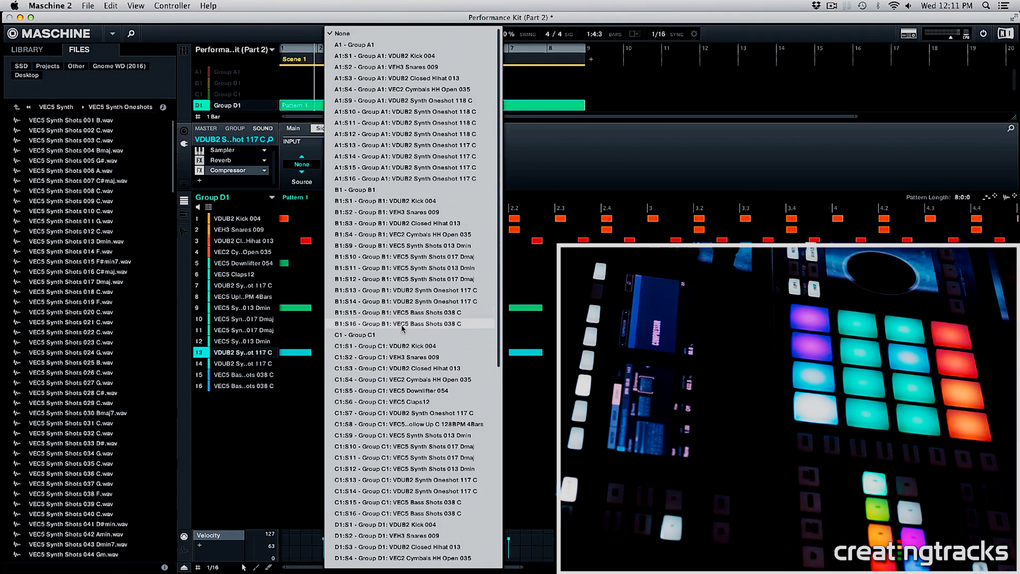
pyautogui.click(283, 353)
pyautogui.click(310, 220)
pyautogui.click(281, 219)
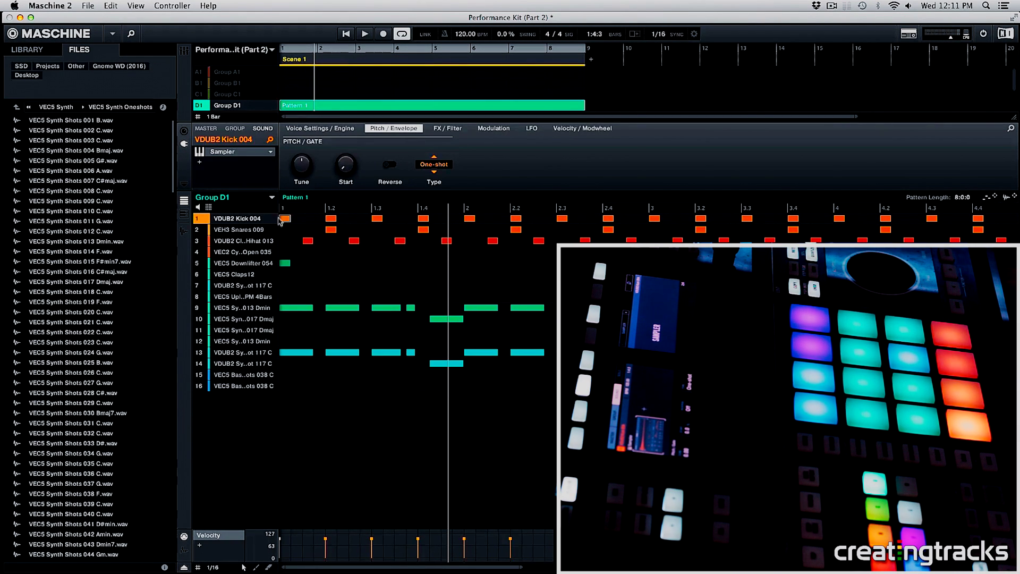
pyautogui.moveTo(430, 360); pyautogui.dragTo(284, 337)
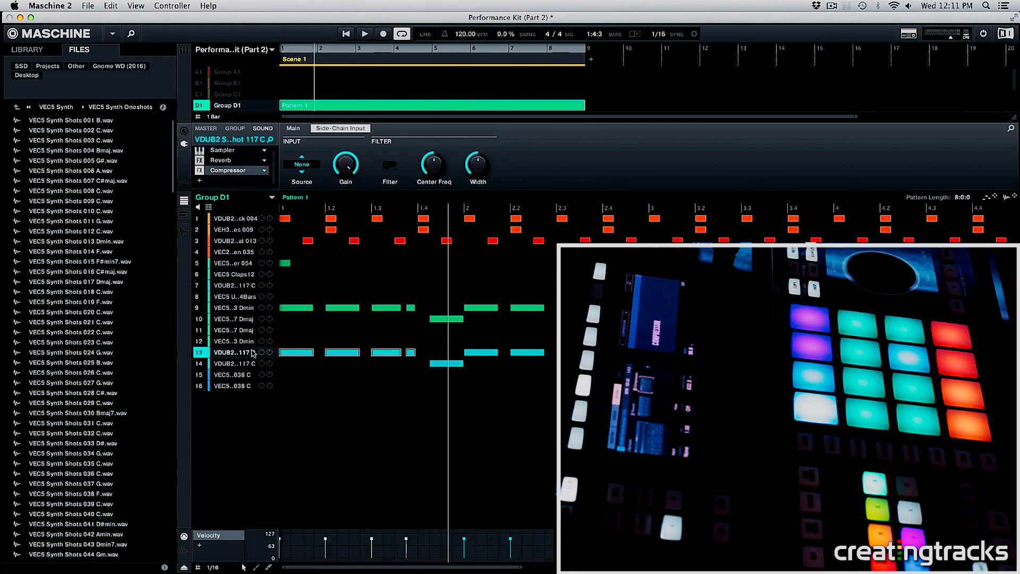
# Step: Set the compressor's side-chain source to D1:S1, the Group D1 VDUB2 Kick 004
pyautogui.click(302, 164)
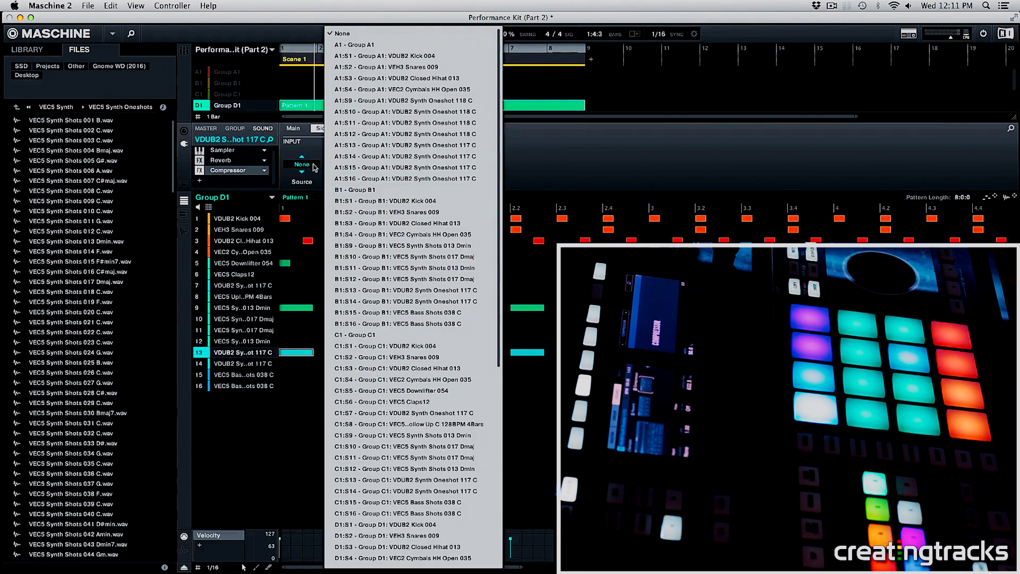
pyautogui.click(313, 168)
pyautogui.moveTo(218, 224)
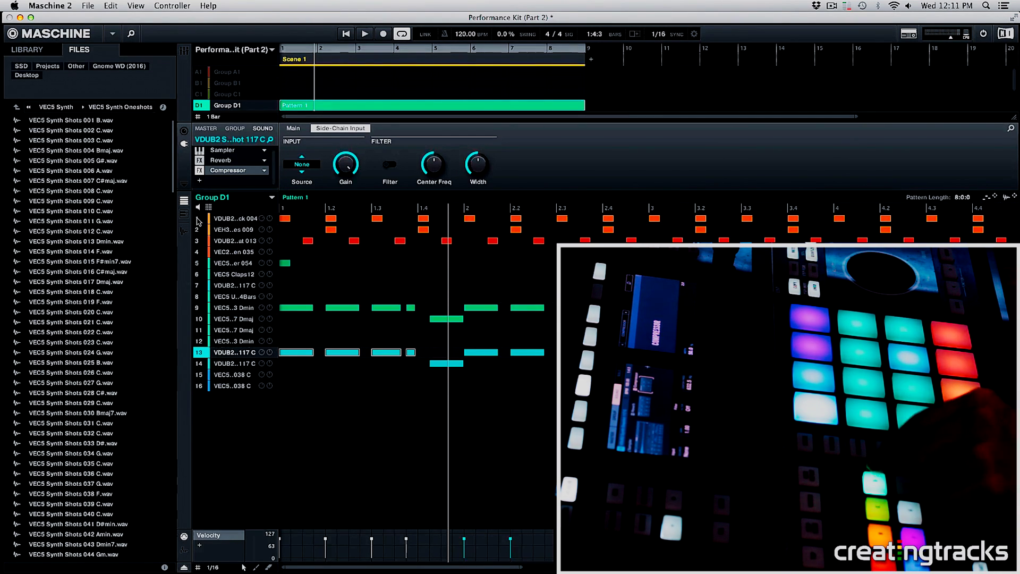
pyautogui.click(302, 164)
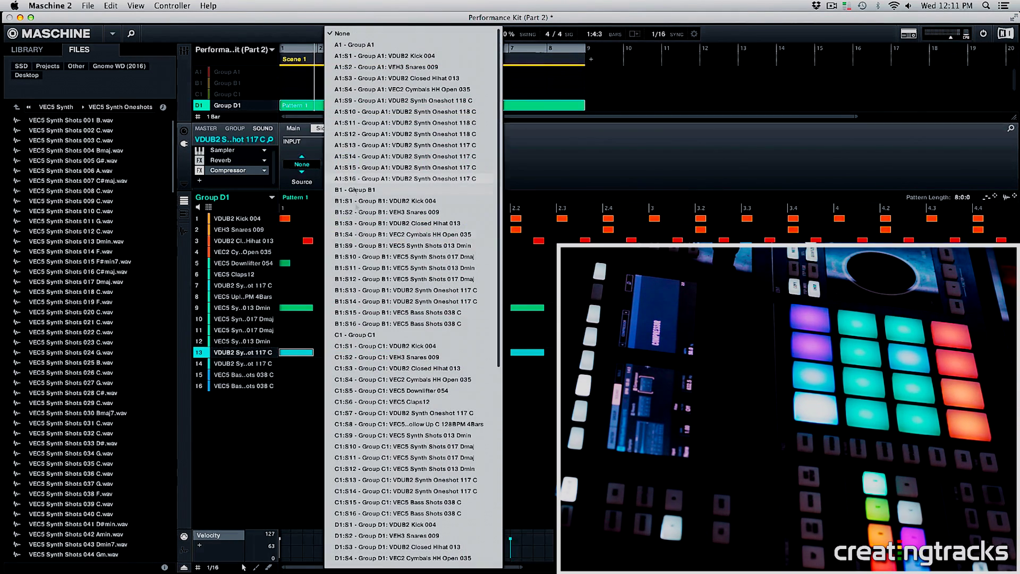
pyautogui.scroll(-8, 359, 334)
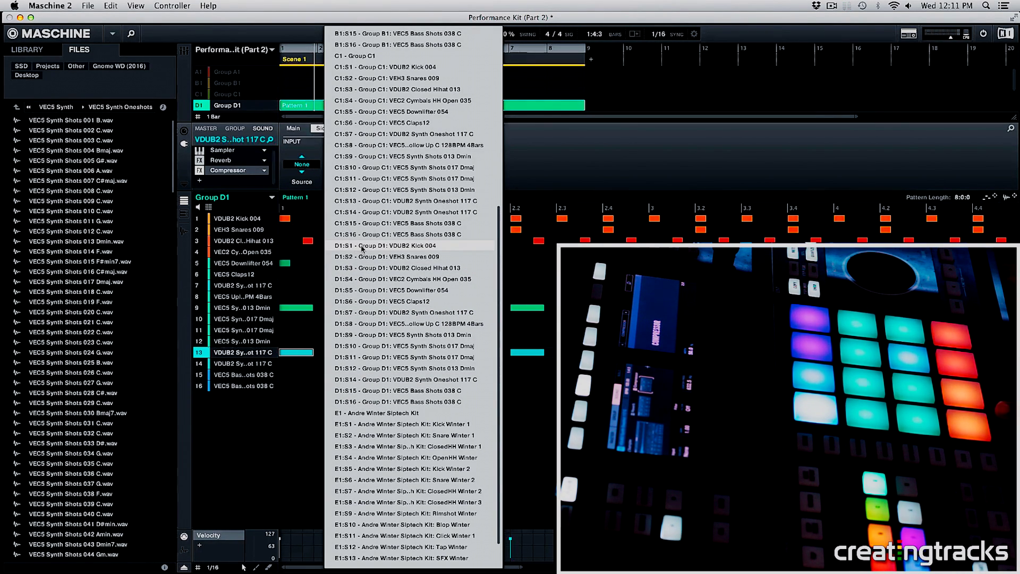
pyautogui.click(363, 246)
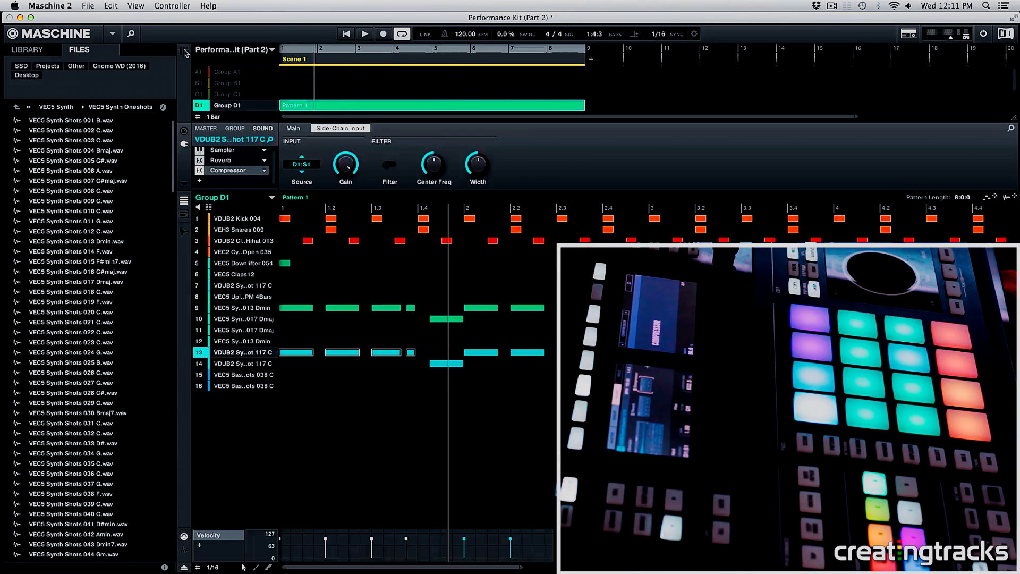
# Step: In the mixer, audition playback and lower the chord compressor's threshold from about -13 to -18
pyautogui.click(184, 50)
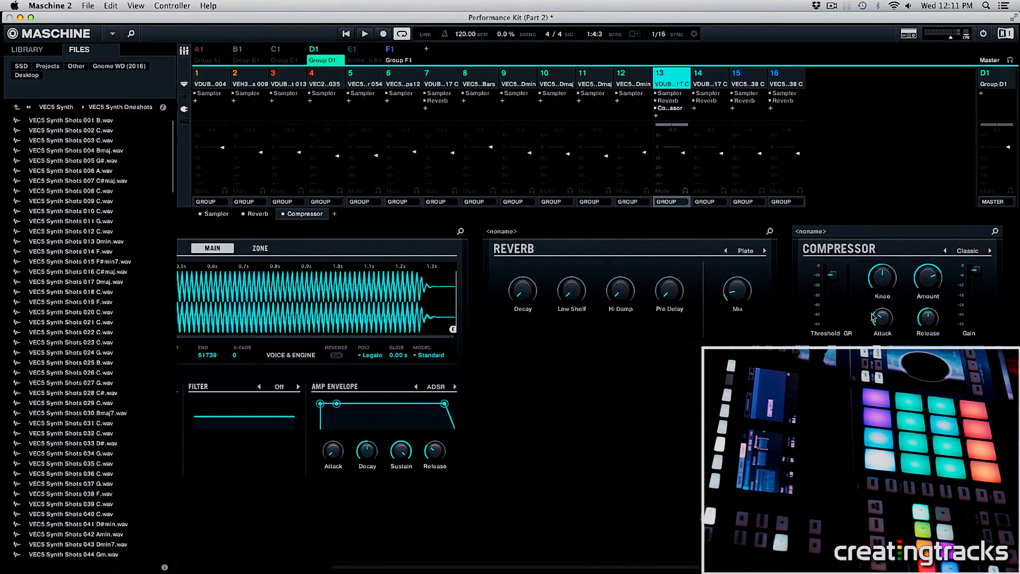
pyautogui.press('space')
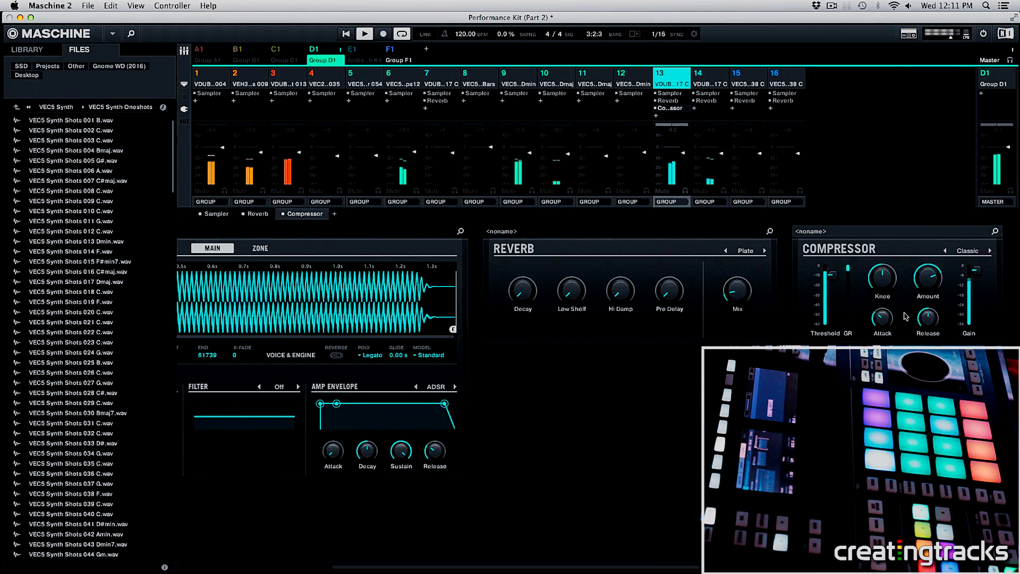
pyautogui.press('space')
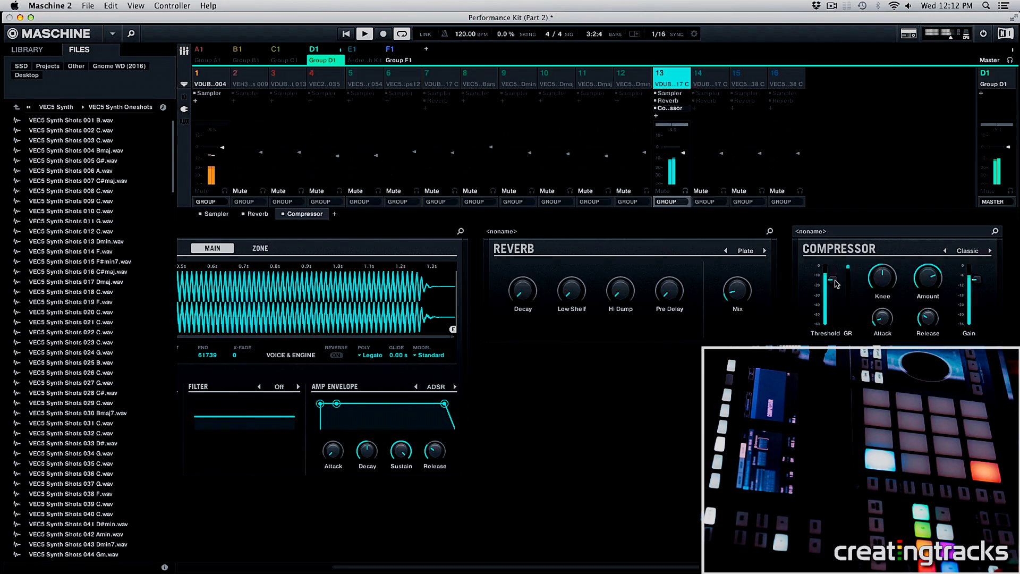
pyautogui.moveTo(833, 279); pyautogui.dragTo(837, 286)
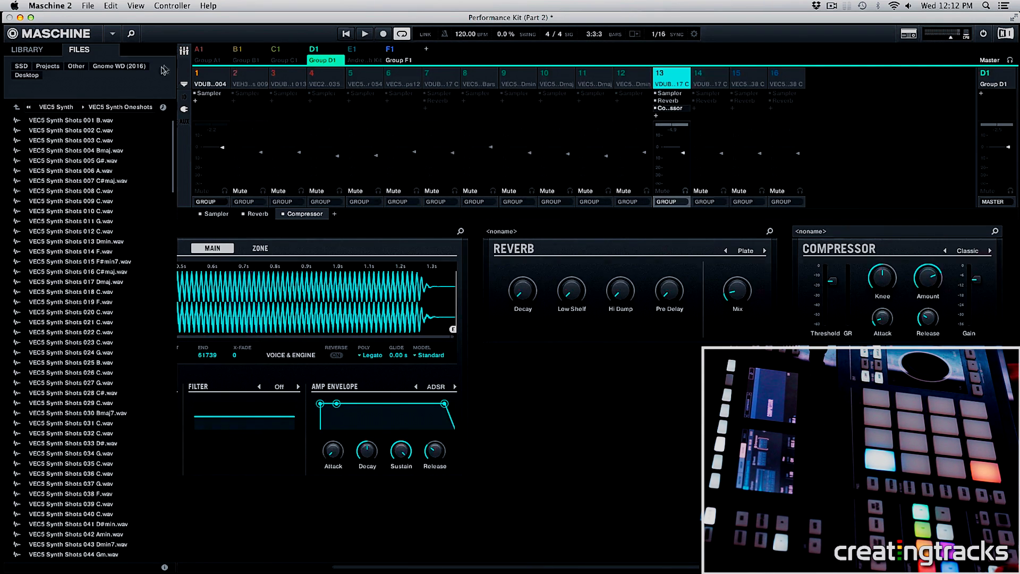
# Step: Back in the pattern editor, play the pattern and select row 9's VEC5 Sy..013 Dmin notes
pyautogui.click(183, 51)
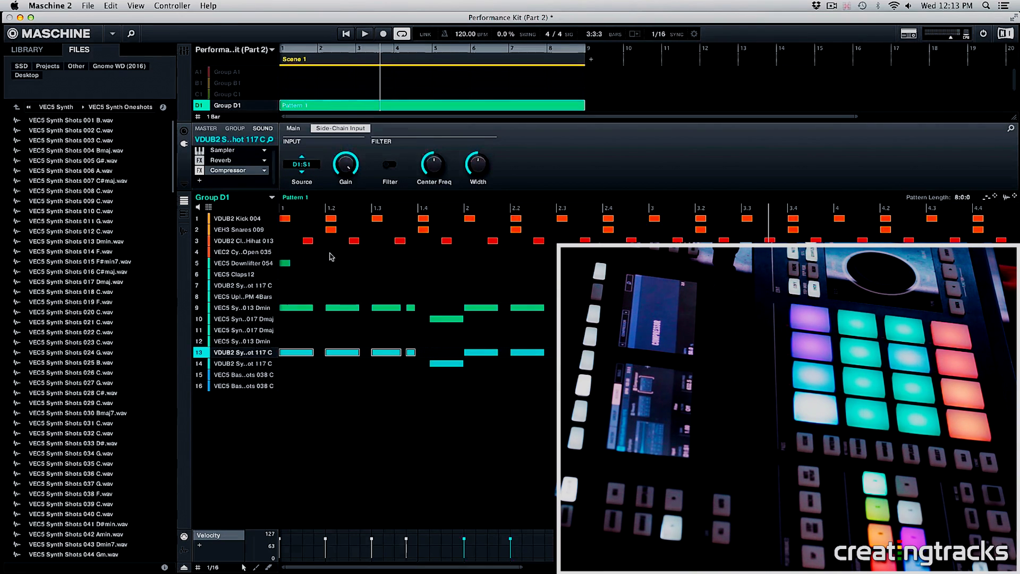
pyautogui.press('space')
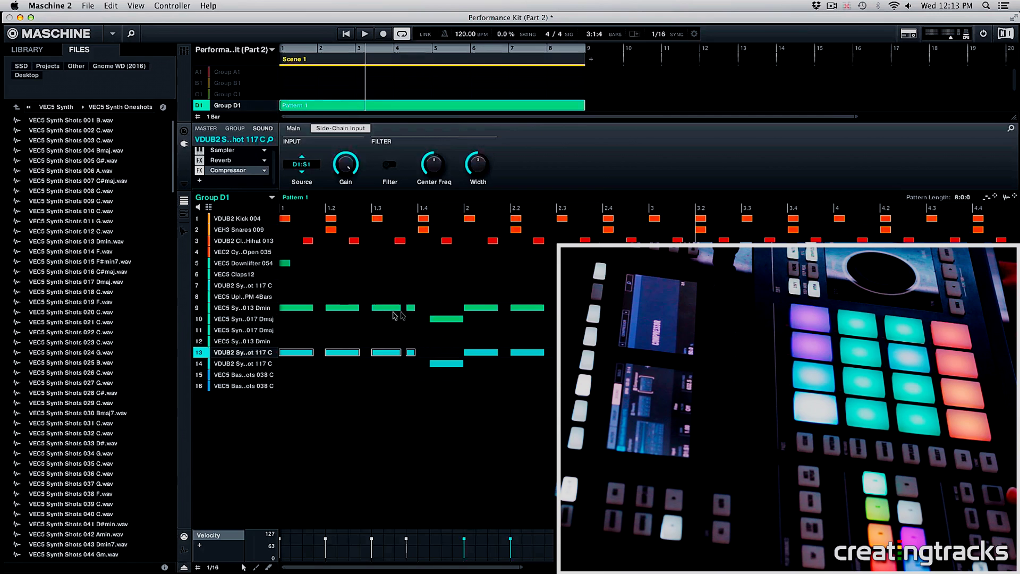
pyautogui.moveTo(428, 303); pyautogui.dragTo(277, 313)
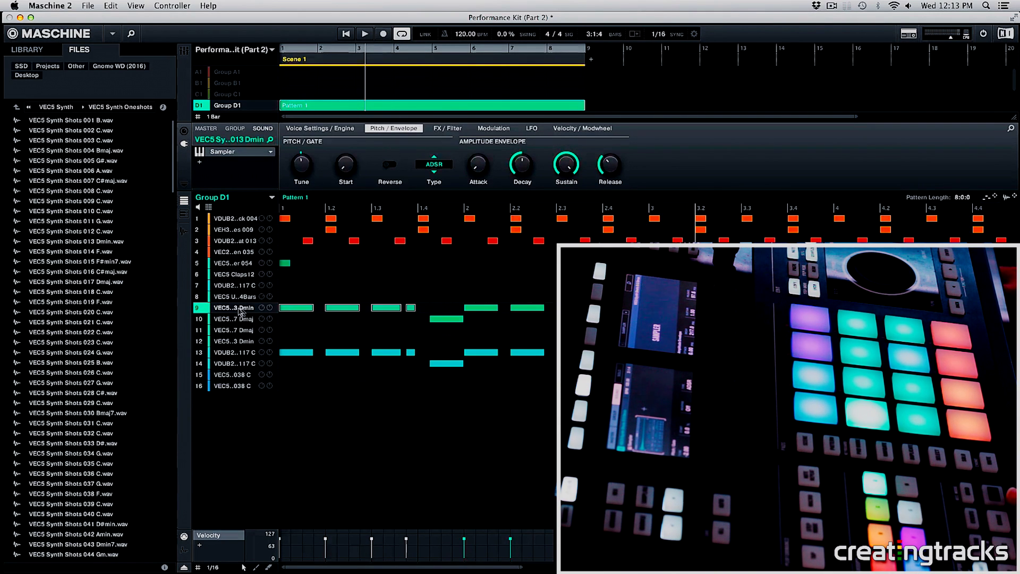
# Step: Copy sound 13's side-chained Compressor and paste it into an empty FX slot on sound 9
pyautogui.click(244, 356)
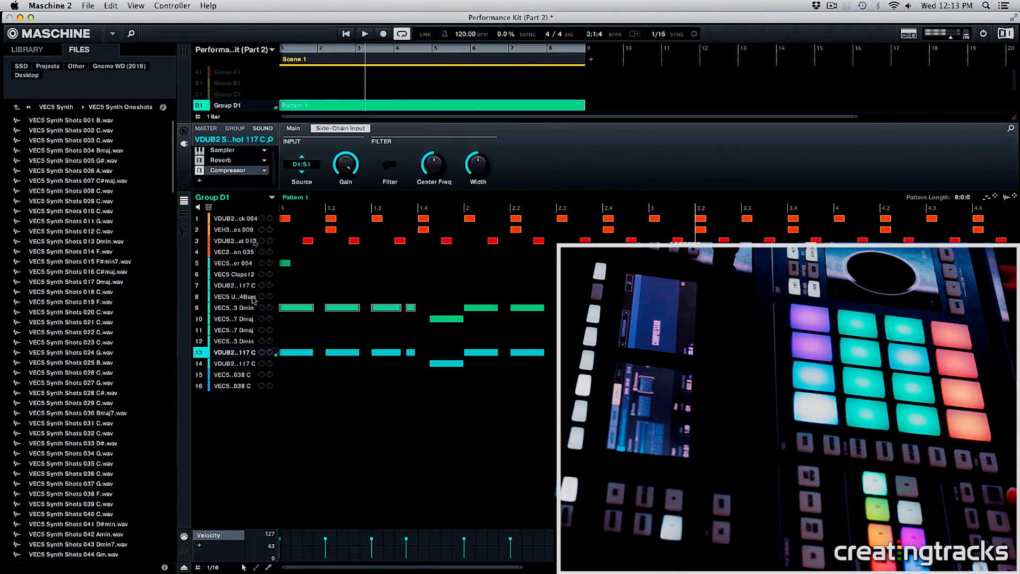
pyautogui.click(265, 173)
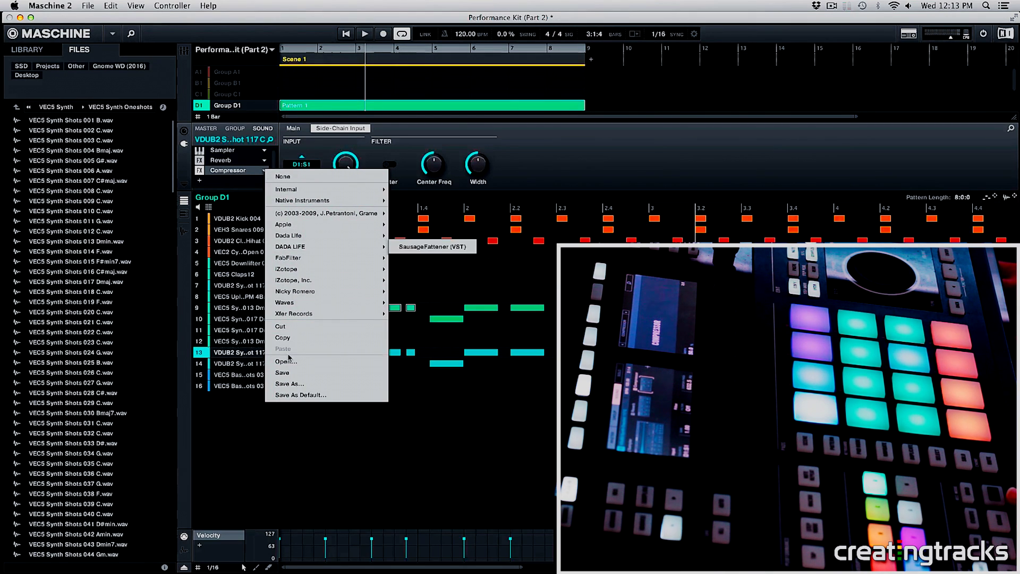
pyautogui.click(294, 332)
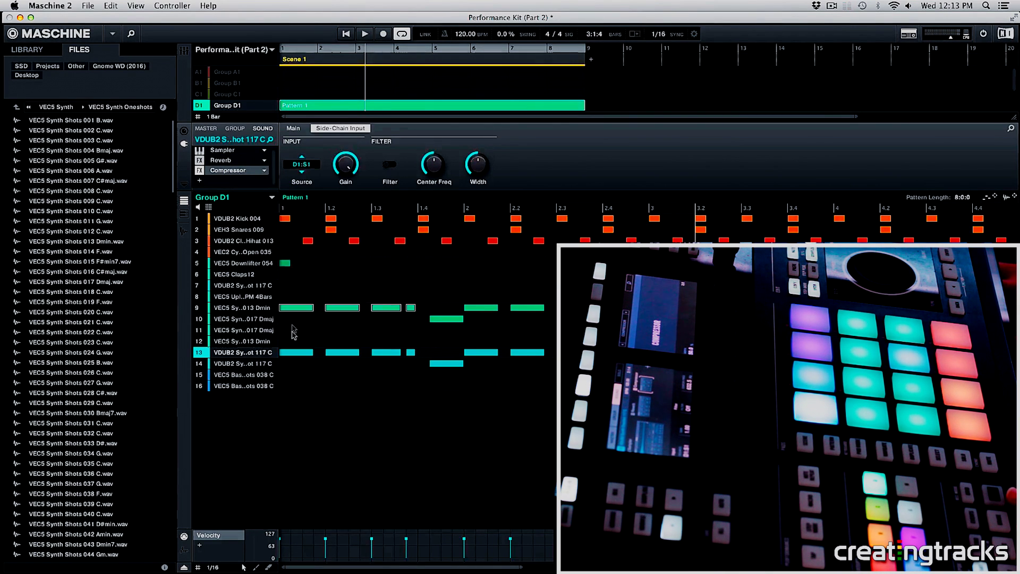
pyautogui.click(242, 313)
pyautogui.click(199, 165)
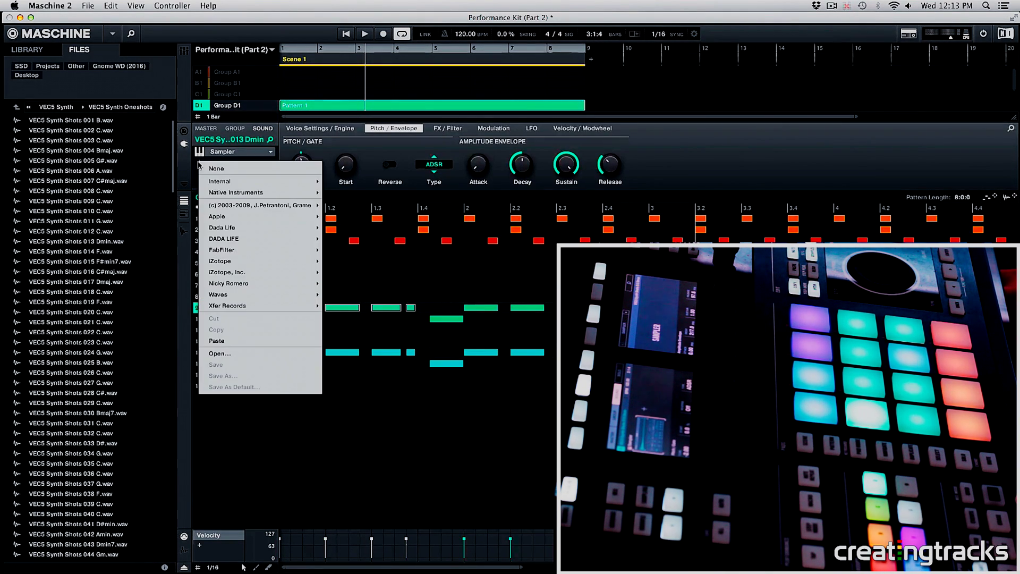
pyautogui.click(238, 340)
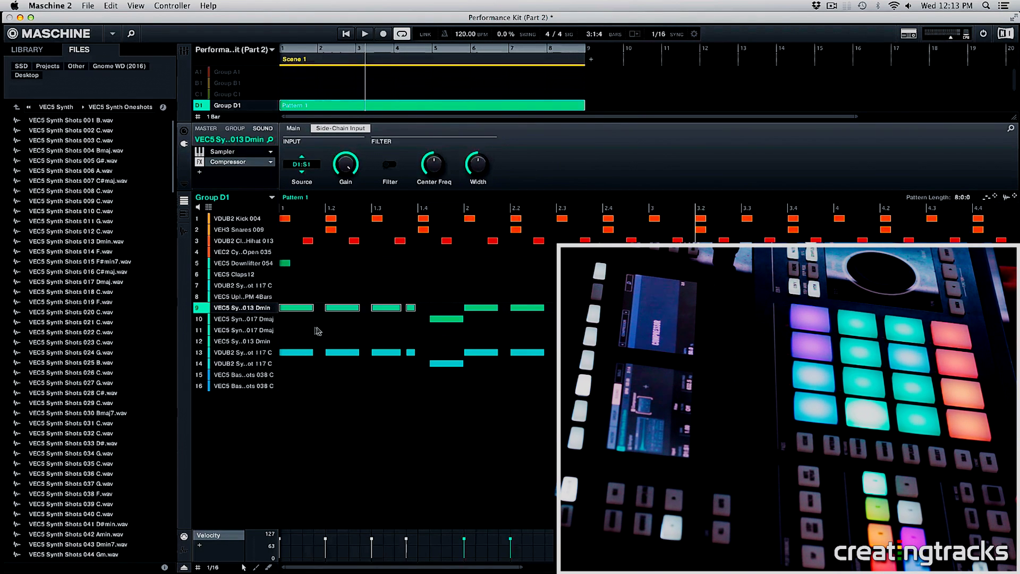
# Step: Marquee-select notes on rows 9 and 13, then across several pattern rows
pyautogui.moveTo(289, 292); pyautogui.dragTo(400, 314)
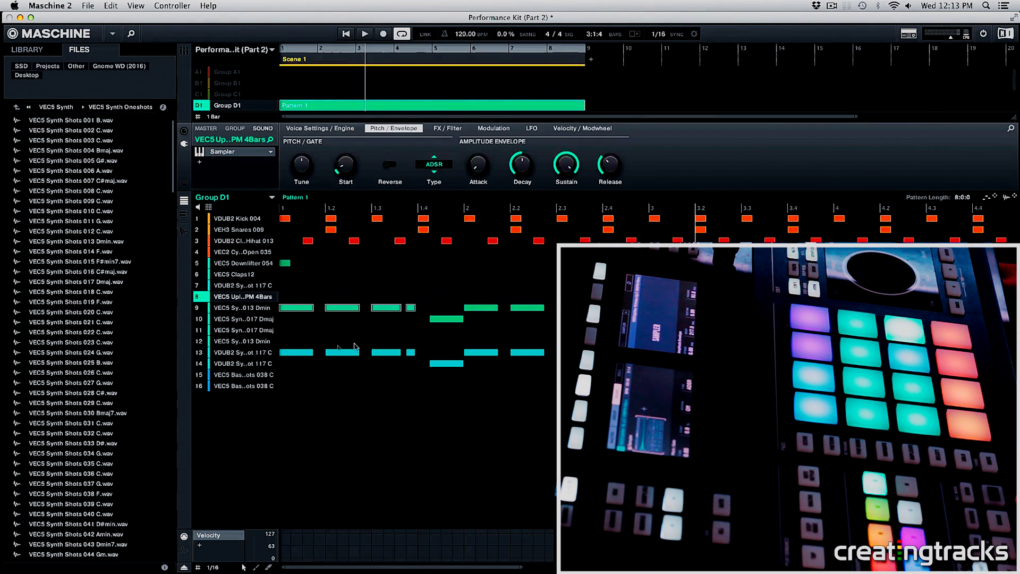
pyautogui.moveTo(291, 337); pyautogui.dragTo(418, 355)
pyautogui.moveTo(419, 299); pyautogui.dragTo(278, 375)
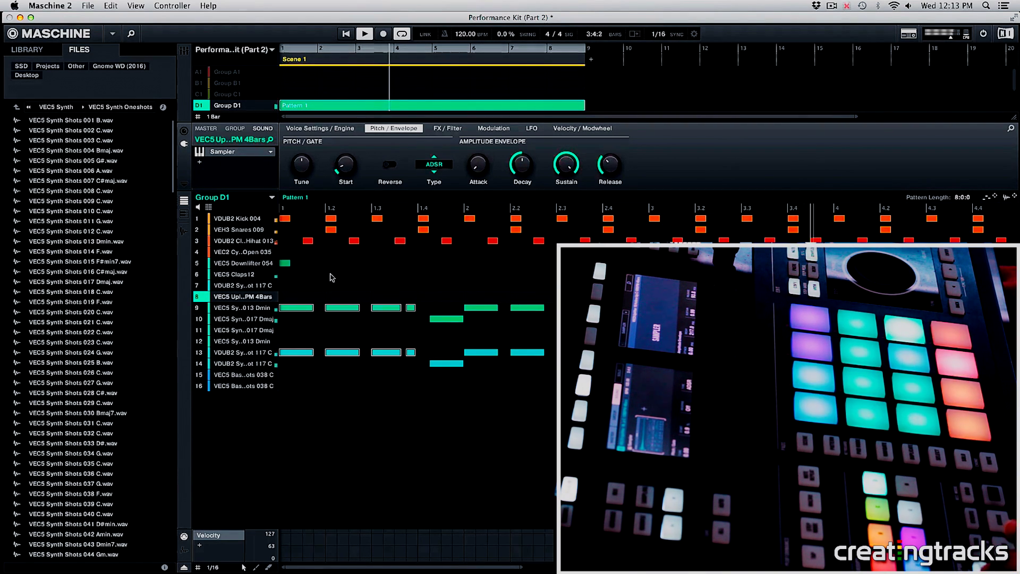
# Step: Play the pattern, select sound 9, show its Compressor Main page, and open the mixer
pyautogui.press('space')
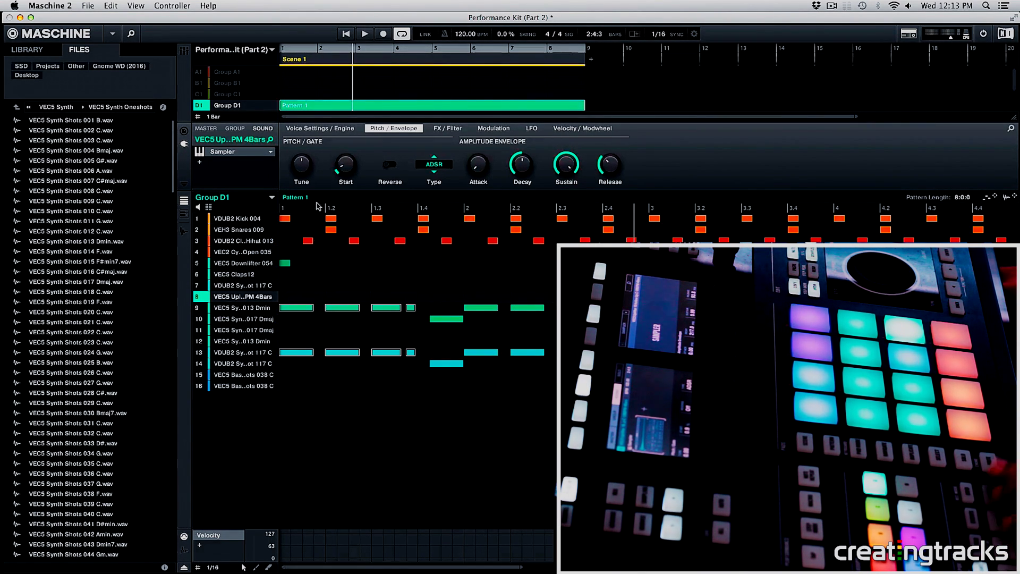
pyautogui.click(242, 308)
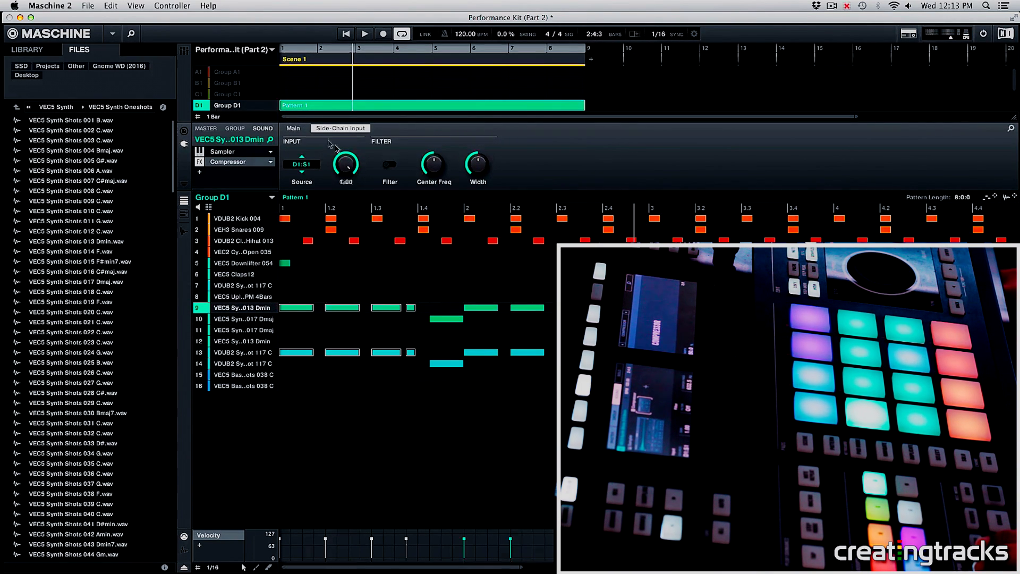
pyautogui.click(301, 129)
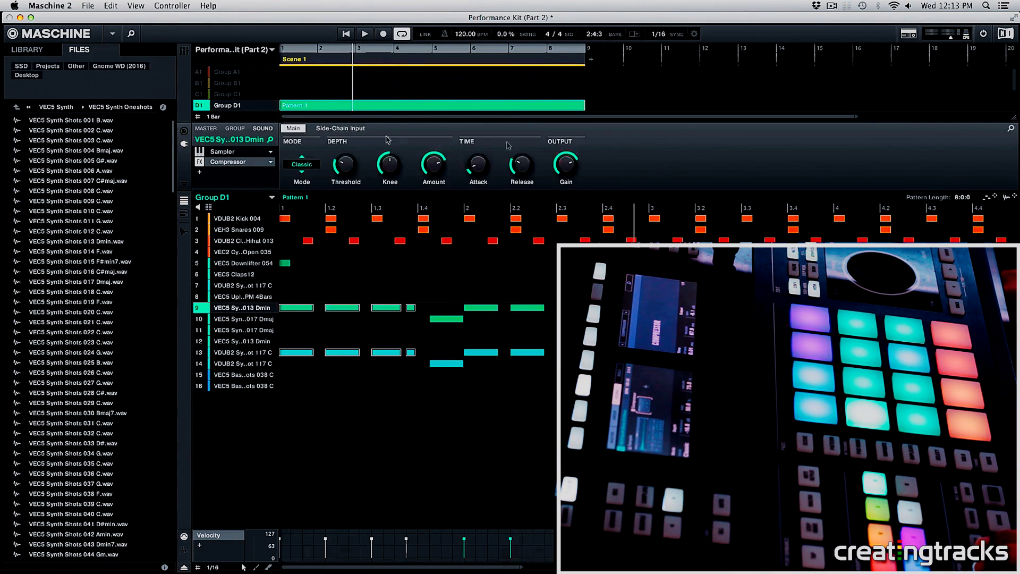
pyautogui.click(184, 52)
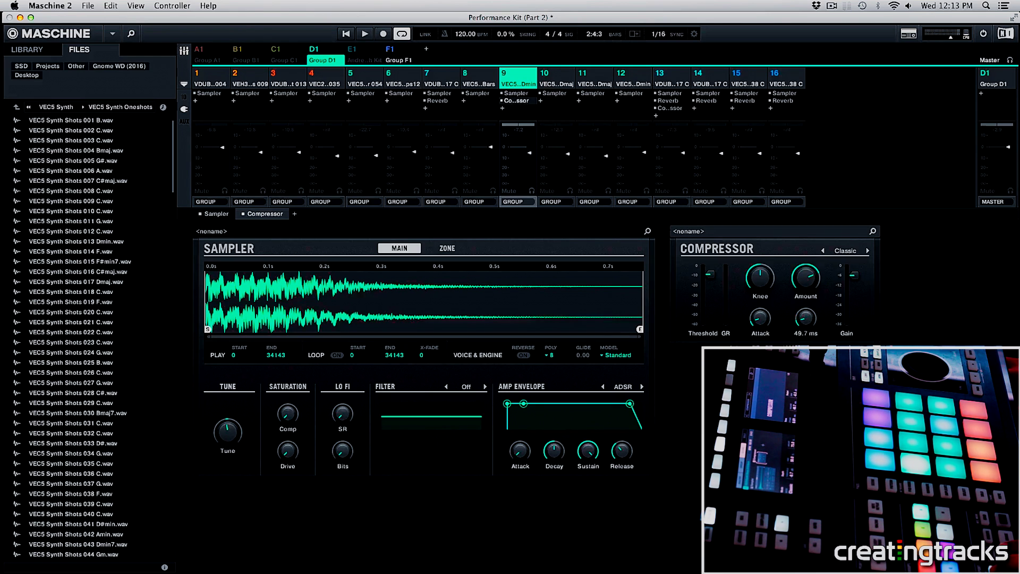
# Step: Raise the D minor compressor's gain slightly during playback, then reselect row 9's notes in the pattern editor
pyautogui.press('space')
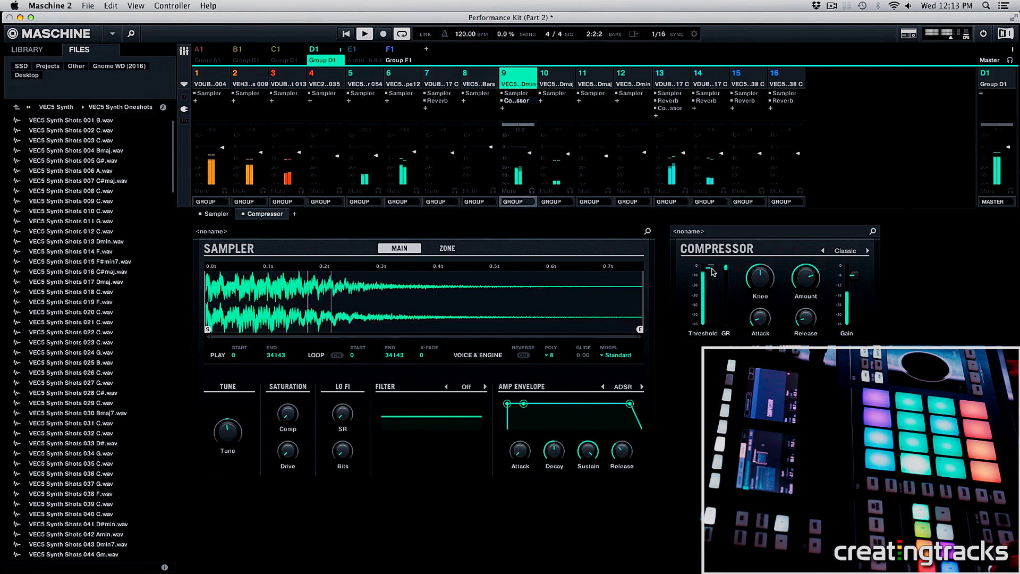
pyautogui.moveTo(855, 276); pyautogui.dragTo(854, 270)
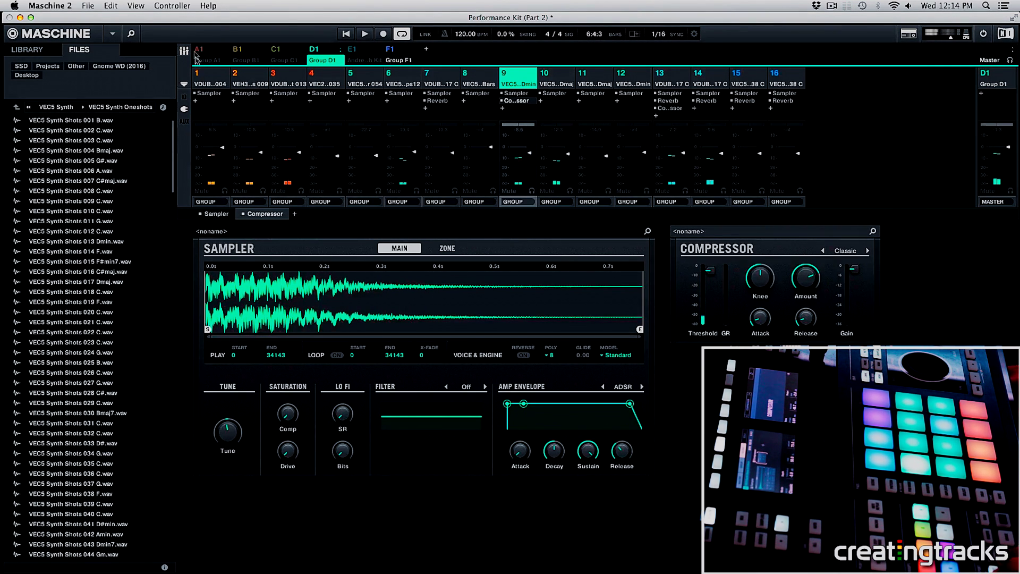
pyautogui.click(184, 50)
pyautogui.moveTo(426, 311); pyautogui.dragTo(294, 305)
# Step: Copy sound 9's Compressor and paste it into sound 10's empty FX slot
pyautogui.click(271, 164)
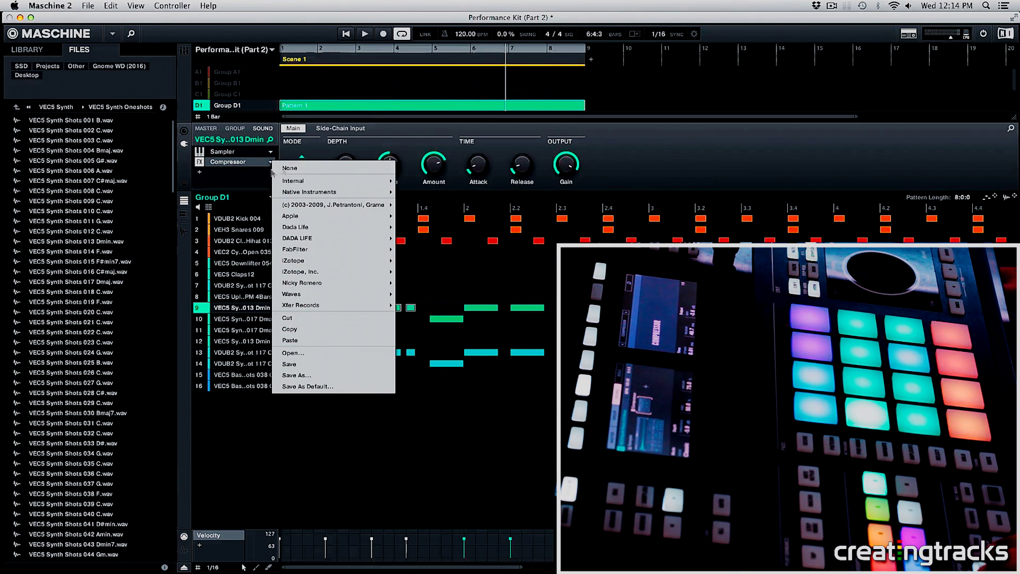
pyautogui.click(313, 324)
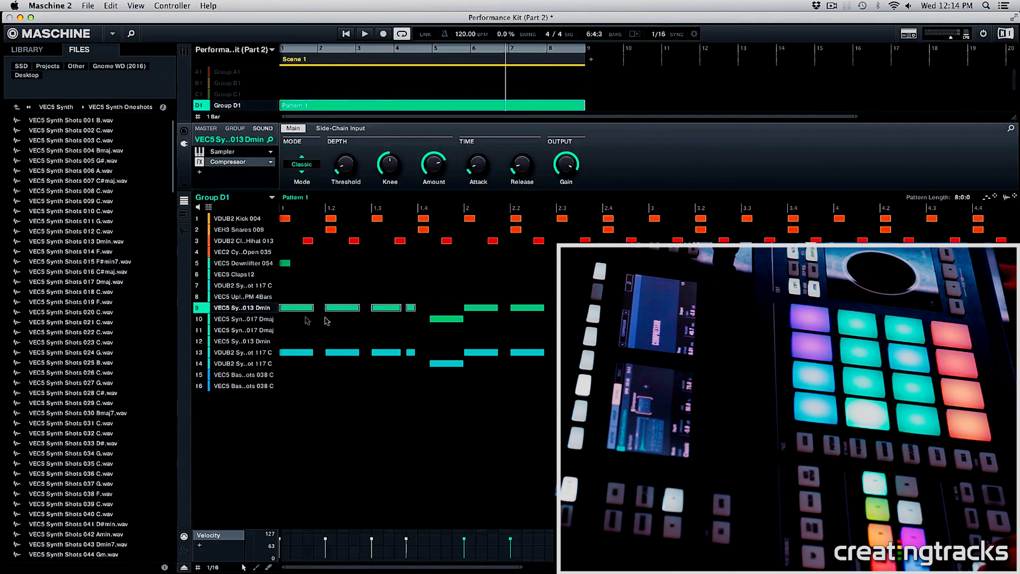
pyautogui.click(326, 321)
pyautogui.click(215, 162)
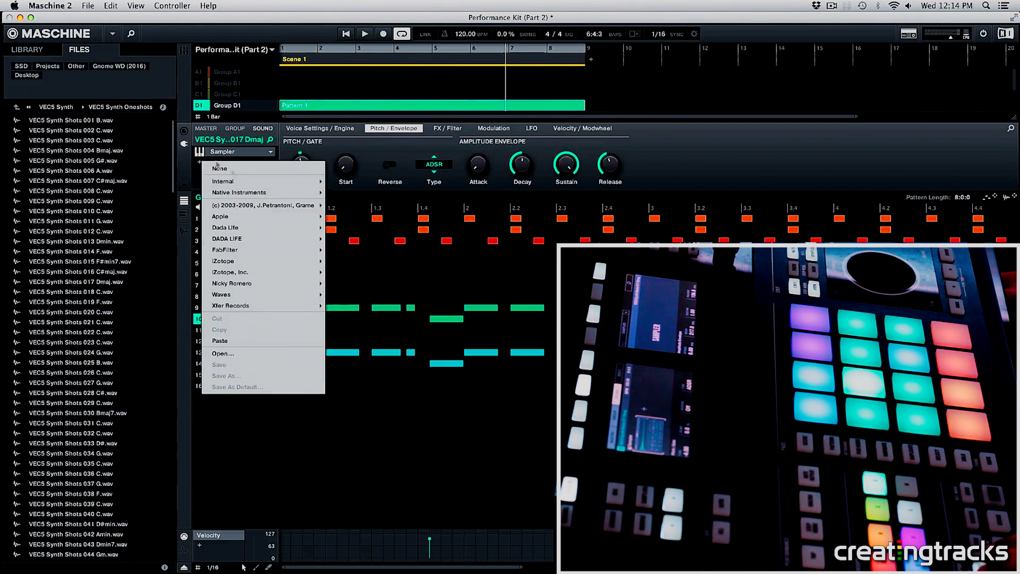
pyautogui.click(248, 341)
# Step: Paste the Compressor onto sound 11, then select the row 10 note and row 13's first four notes
pyautogui.hscroll(3, 366, 293)
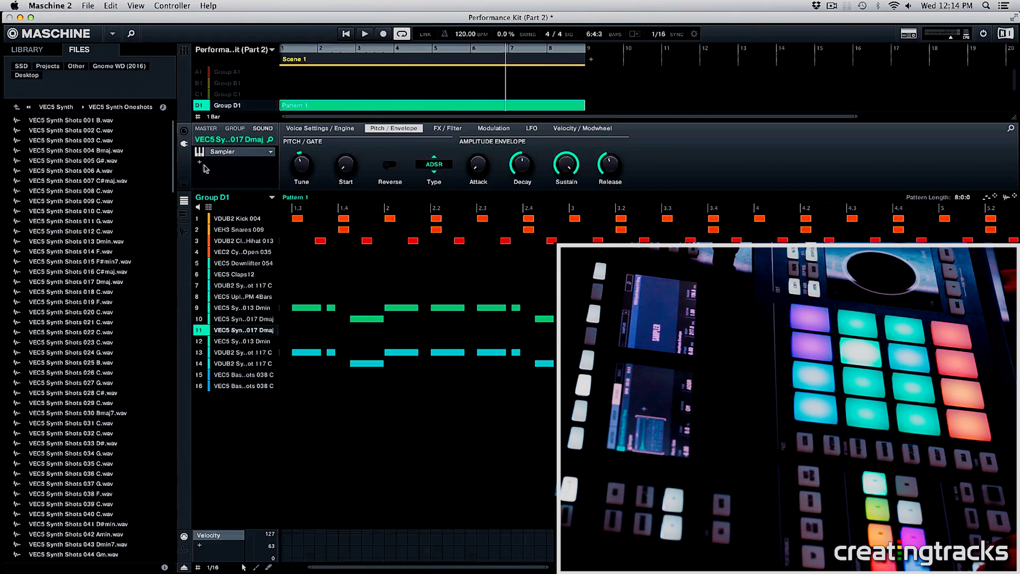
pyautogui.click(203, 166)
pyautogui.click(248, 340)
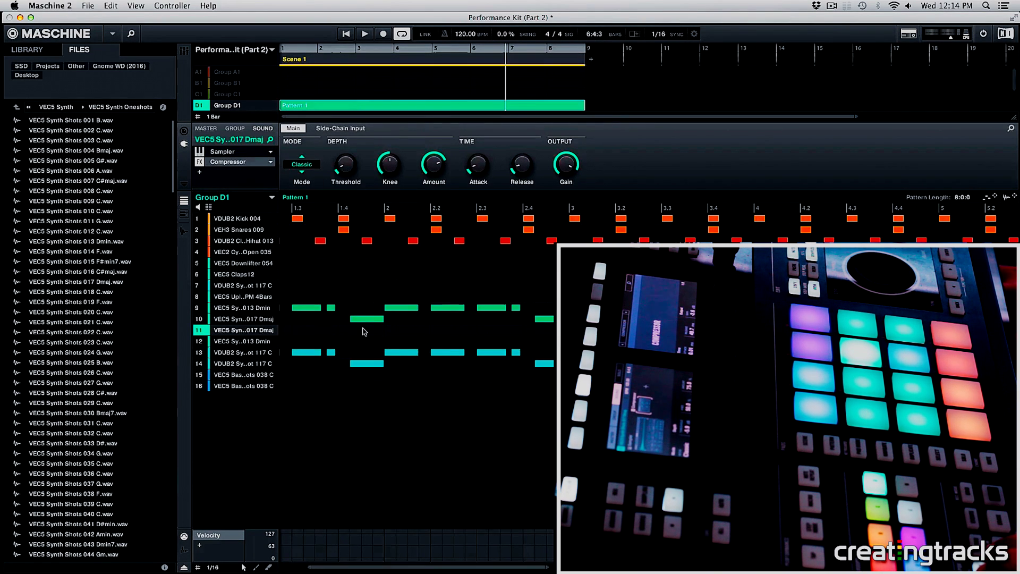
pyautogui.hscroll(-3, 364, 331)
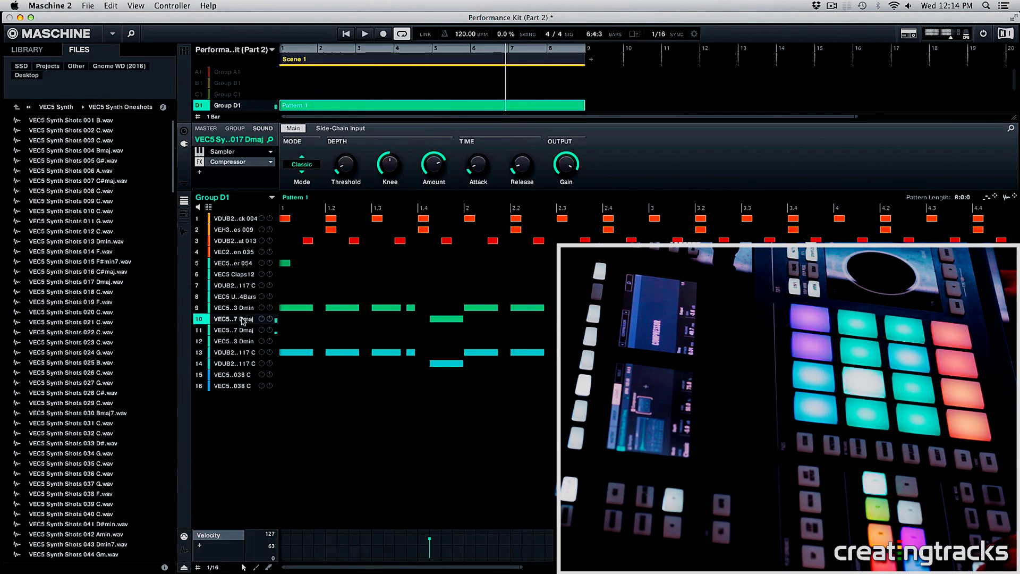
pyautogui.moveTo(466, 336); pyautogui.dragTo(303, 292)
pyautogui.moveTo(432, 356); pyautogui.dragTo(291, 351)
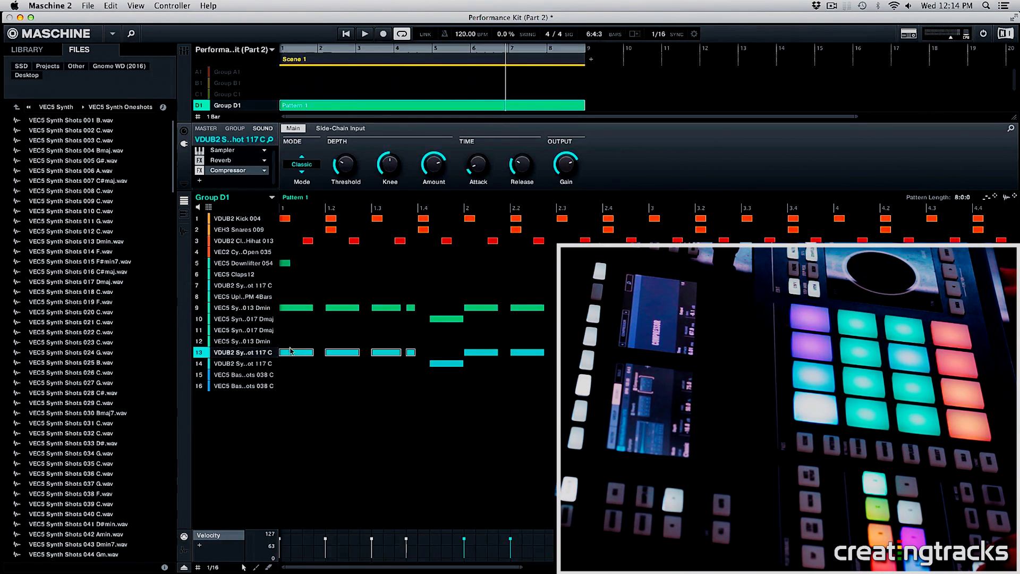
# Step: Copy sound 13's Compressor and paste it after the Reverb on sound 14
pyautogui.click(264, 172)
pyautogui.click(283, 337)
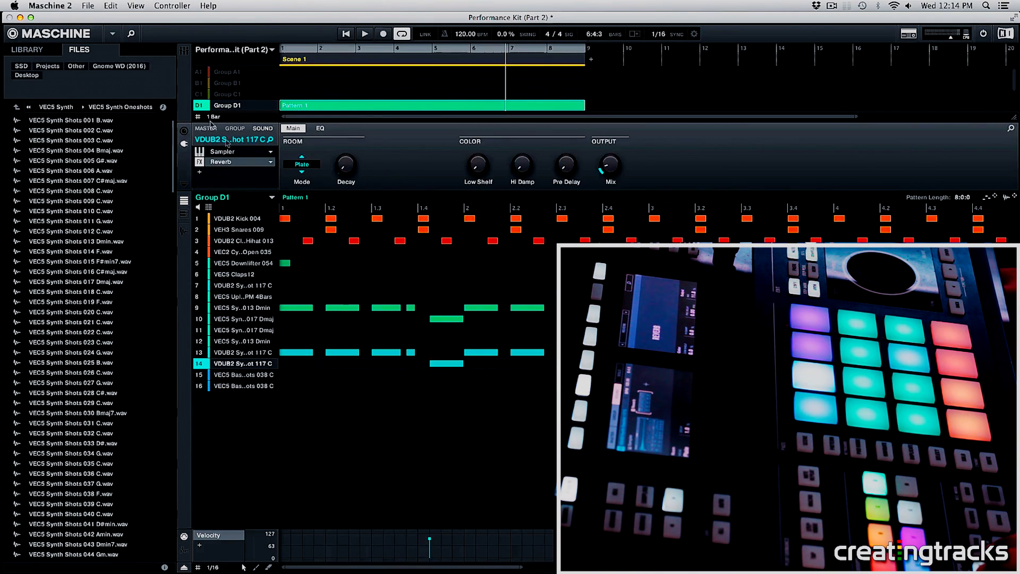
pyautogui.click(198, 173)
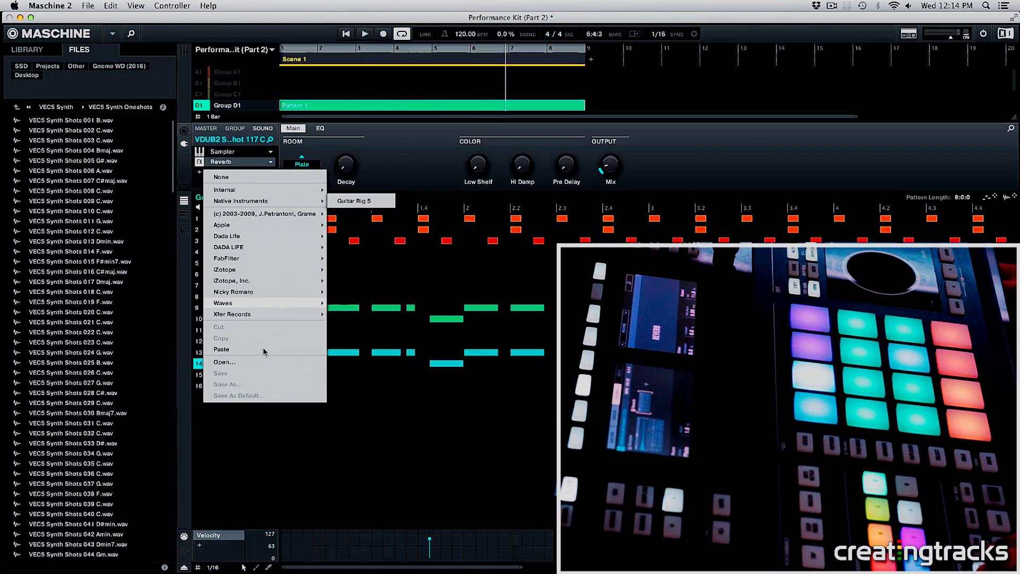
pyautogui.click(264, 351)
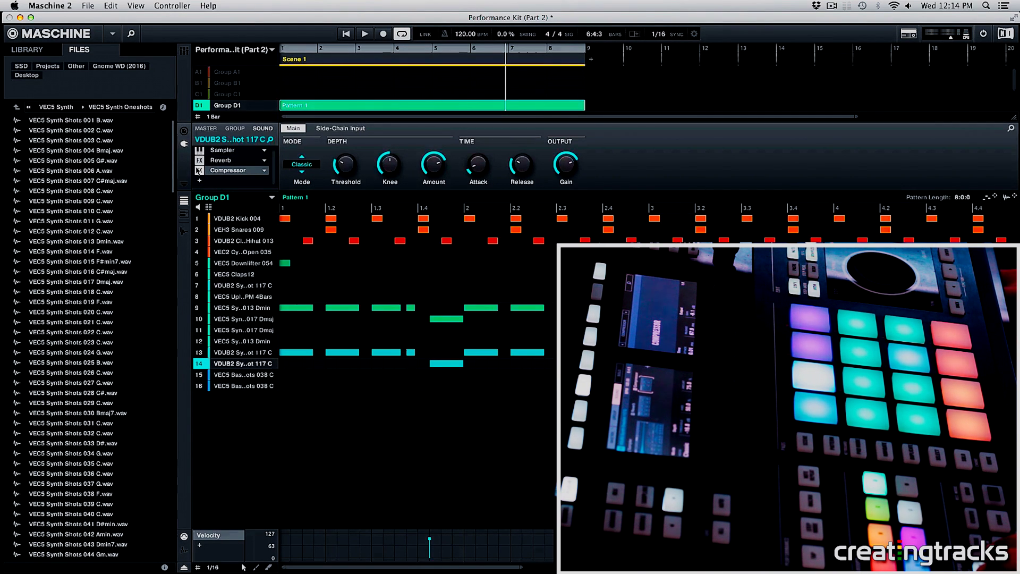
# Step: Paste the Compressor after the Reverb on sound 7 and start playback
pyautogui.hscroll(3, 418, 338)
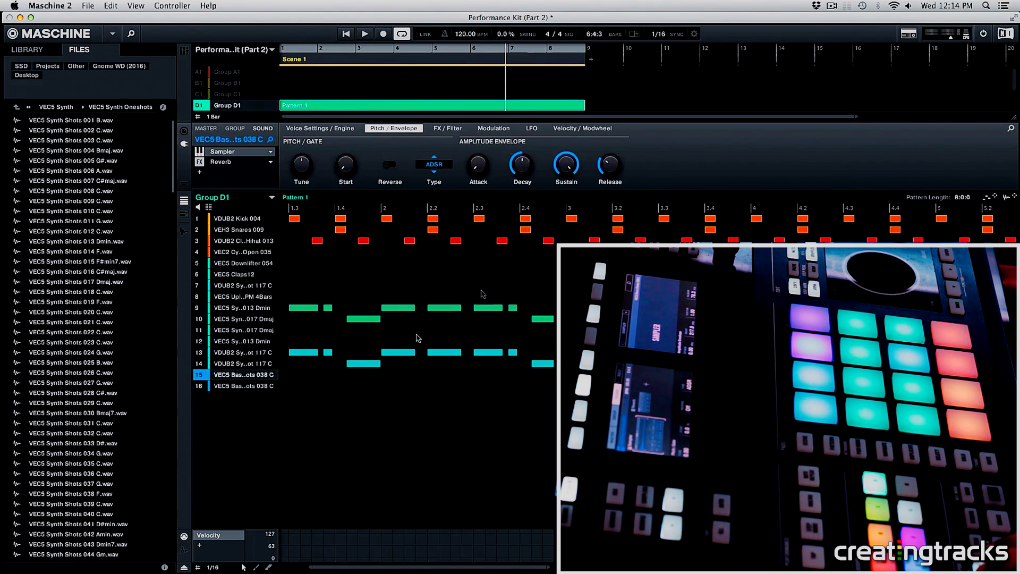
pyautogui.click(210, 173)
pyautogui.click(229, 352)
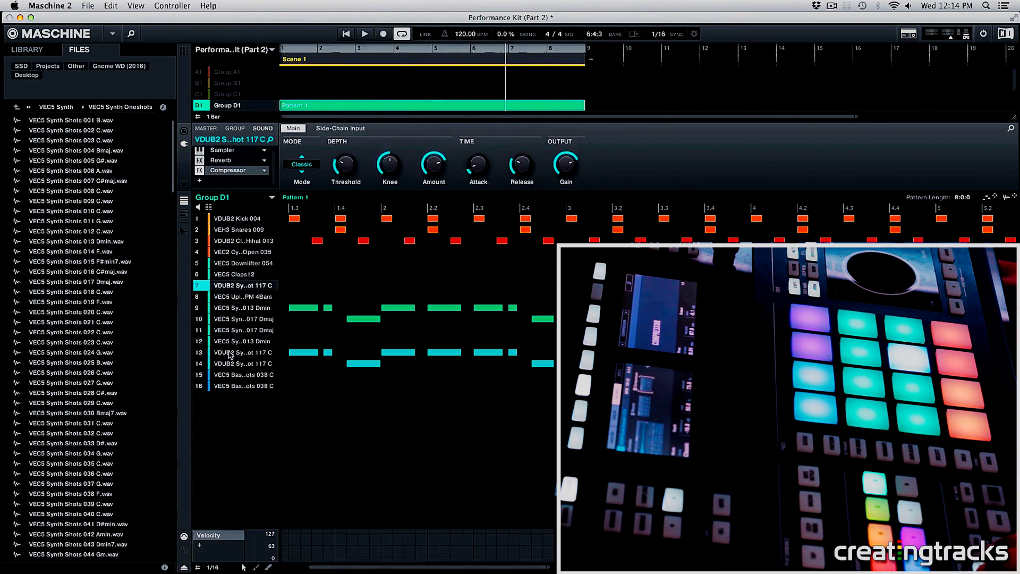
pyautogui.press('space')
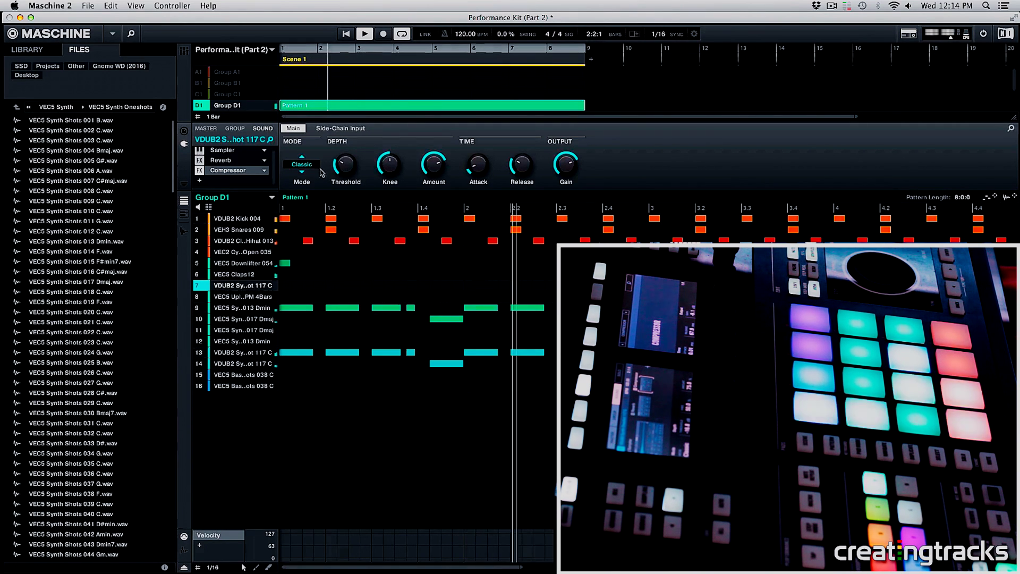
# Step: Show the Compressor's Side-Chain Input with source D1:S1, then select the notes in rows 9, 10, 13 and 14
pyautogui.click(346, 129)
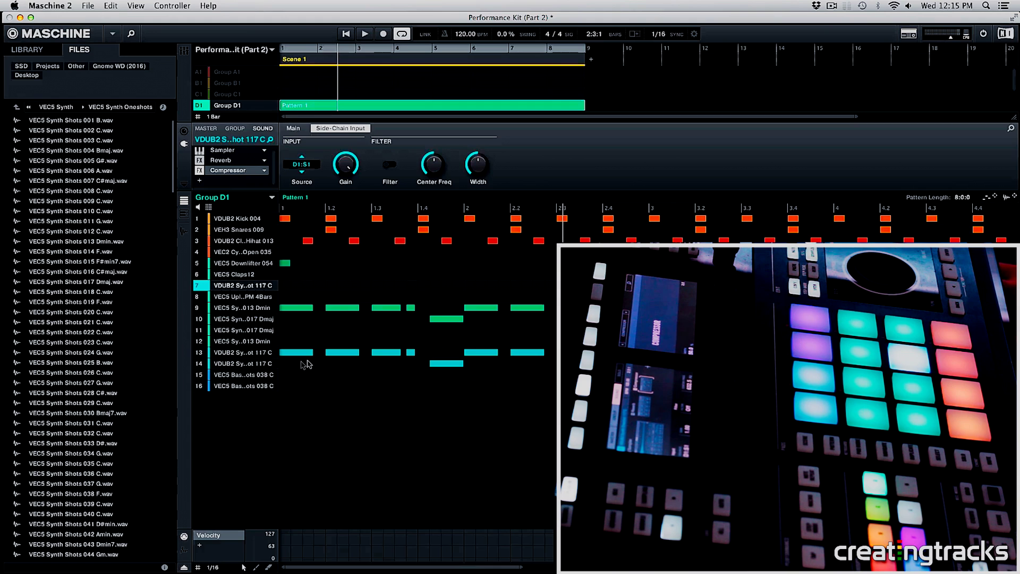
pyautogui.moveTo(303, 365); pyautogui.dragTo(555, 302)
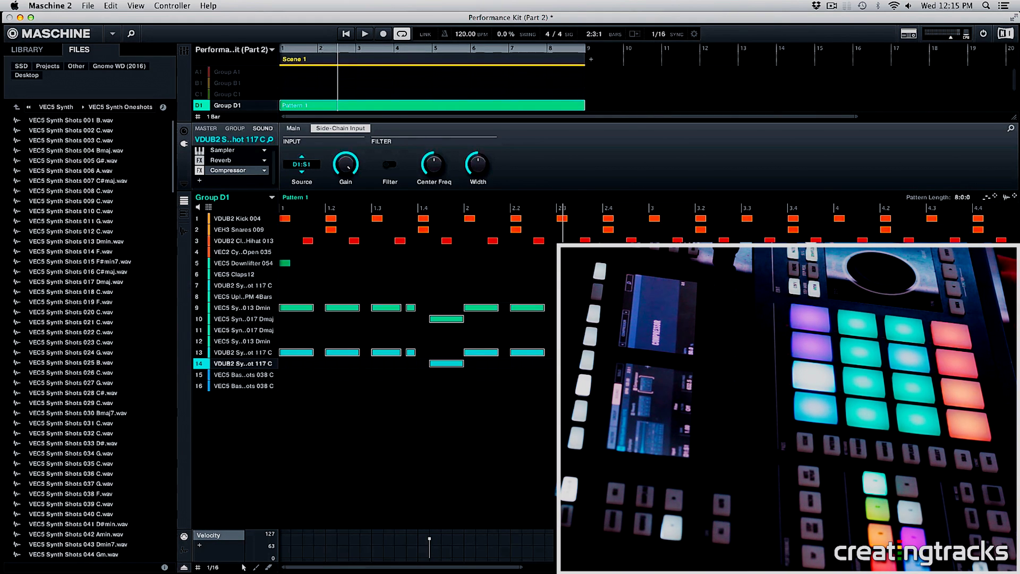